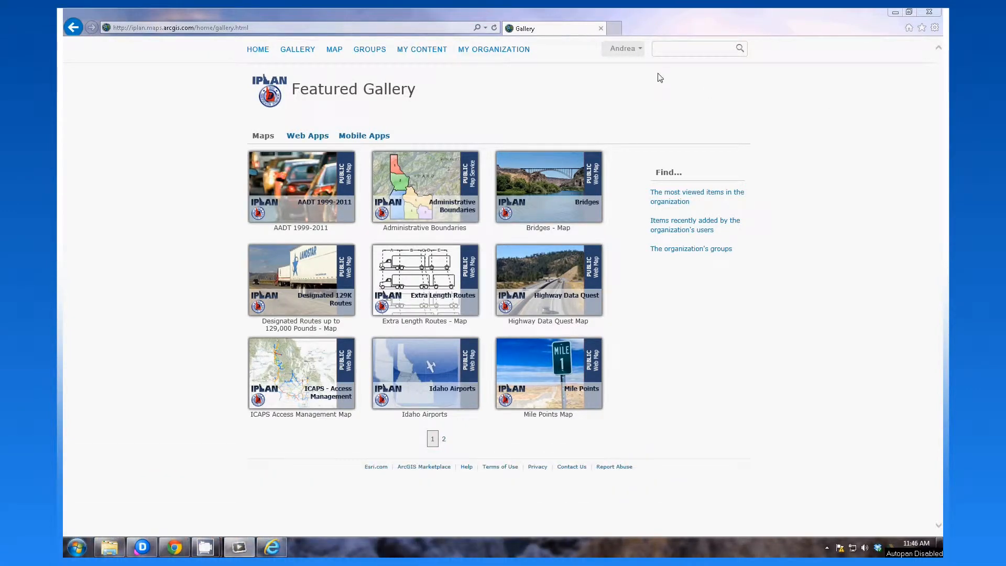
Step: Search the organization's maps for "pavement" and look through the results
left_click(671, 50)
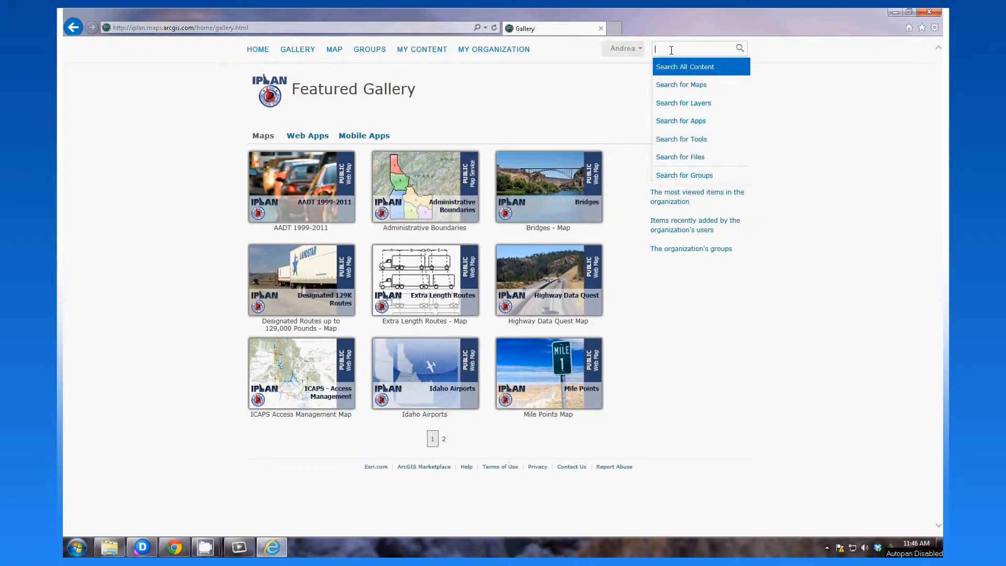
type("pavement")
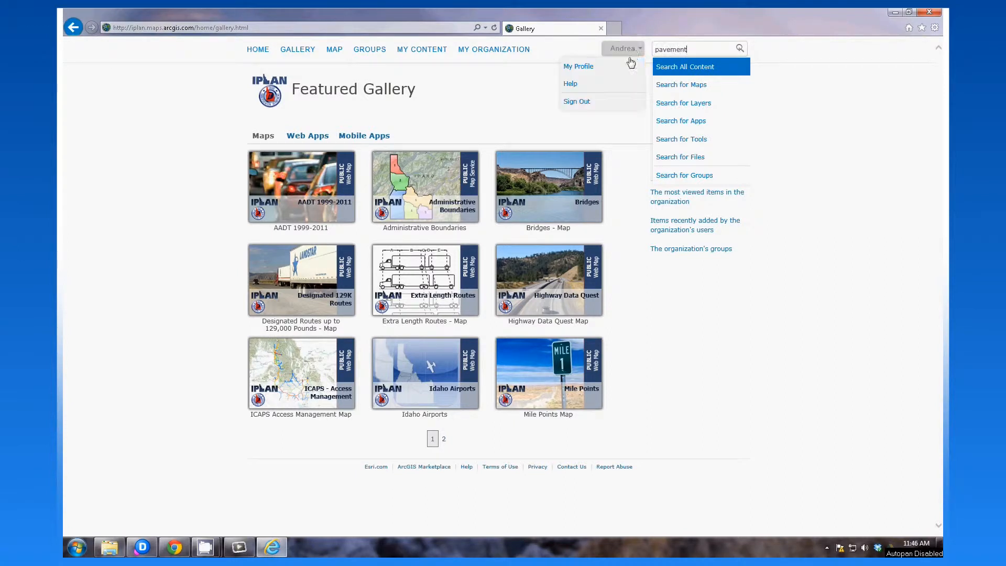
left_click(671, 90)
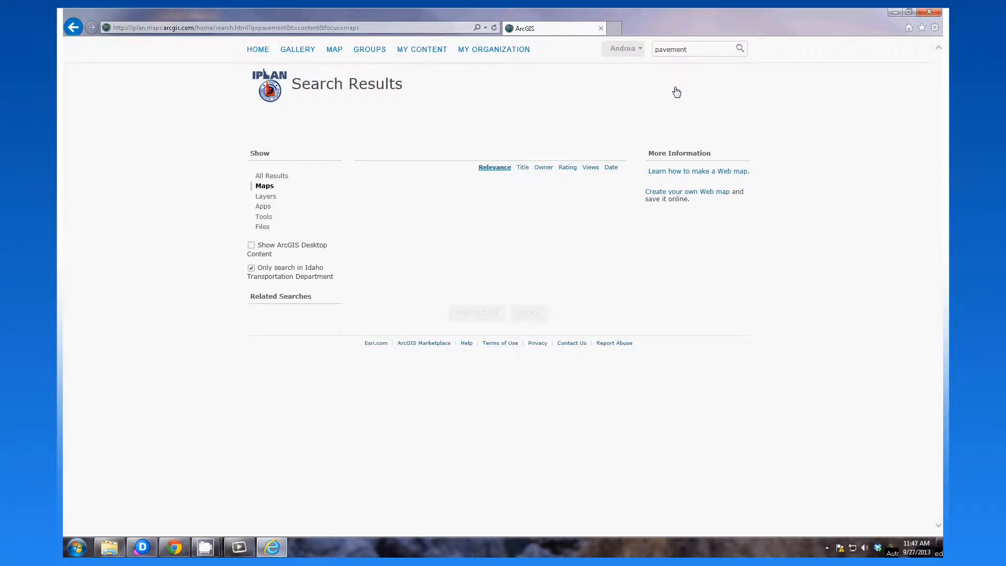
scroll(504, 184, "down", 5)
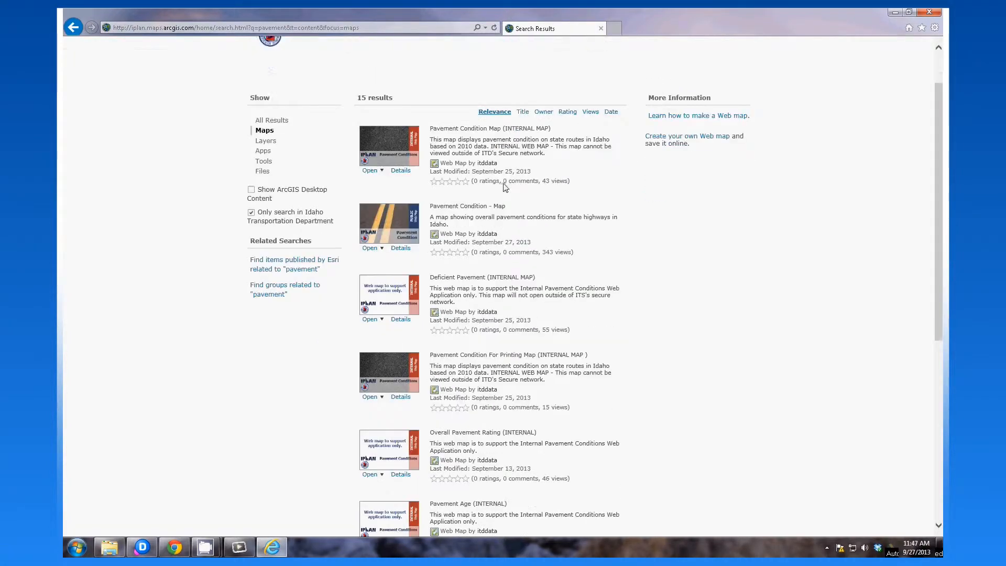
scroll(504, 189, "up", 3)
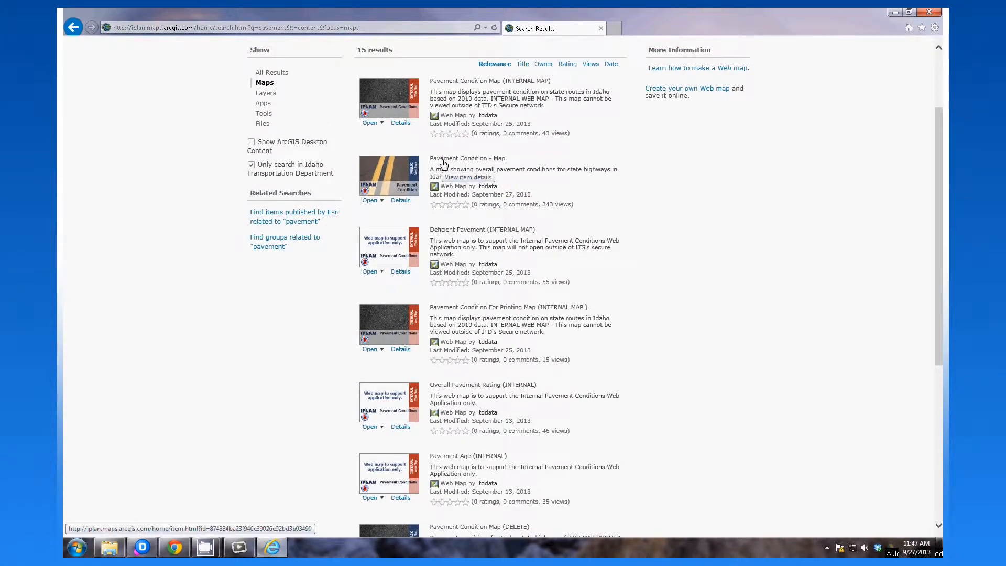
Step: Review the item details of "Pavement Condition - Map", return to the results and open that map in the map viewer
left_click(443, 159)
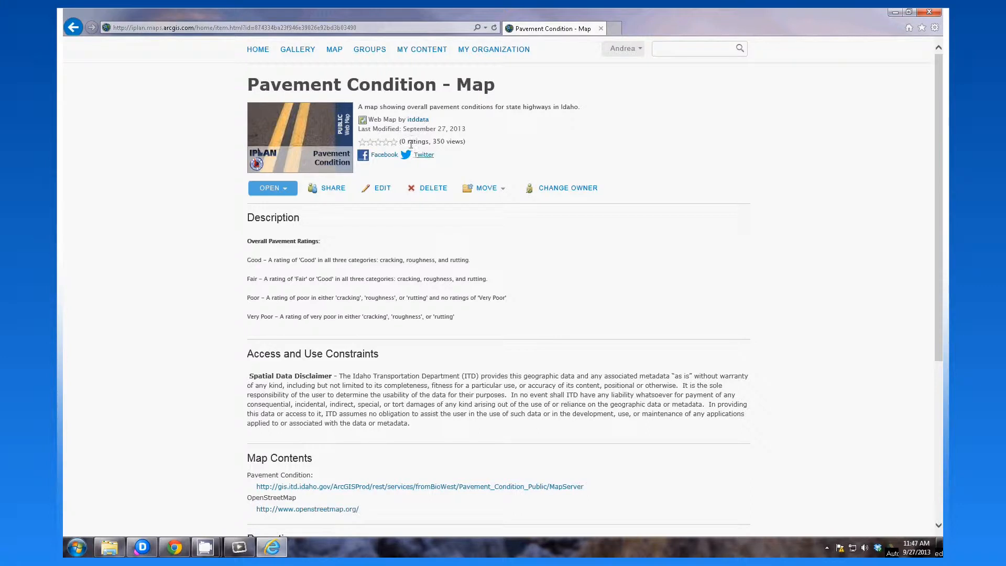
left_click(73, 27)
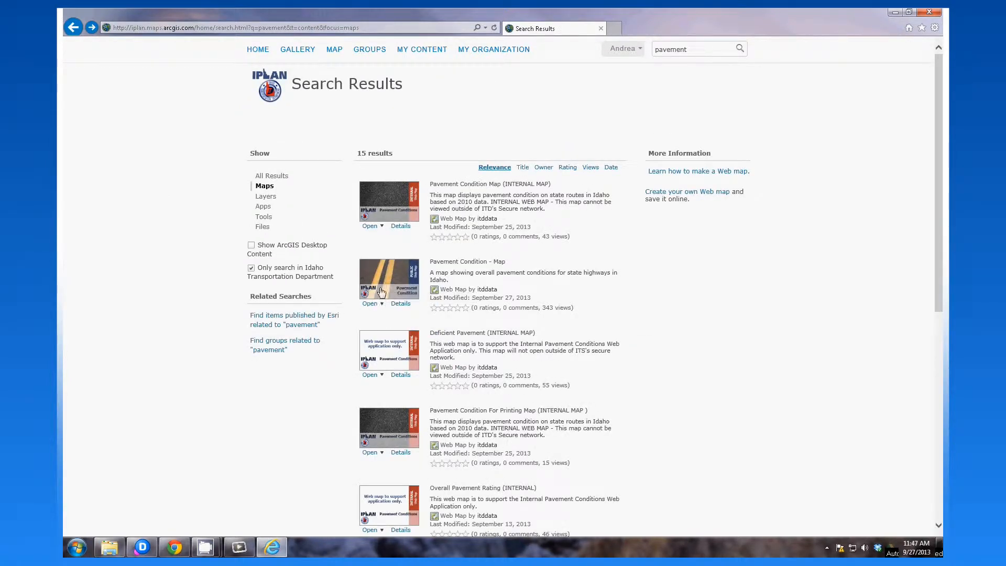
left_click(386, 286)
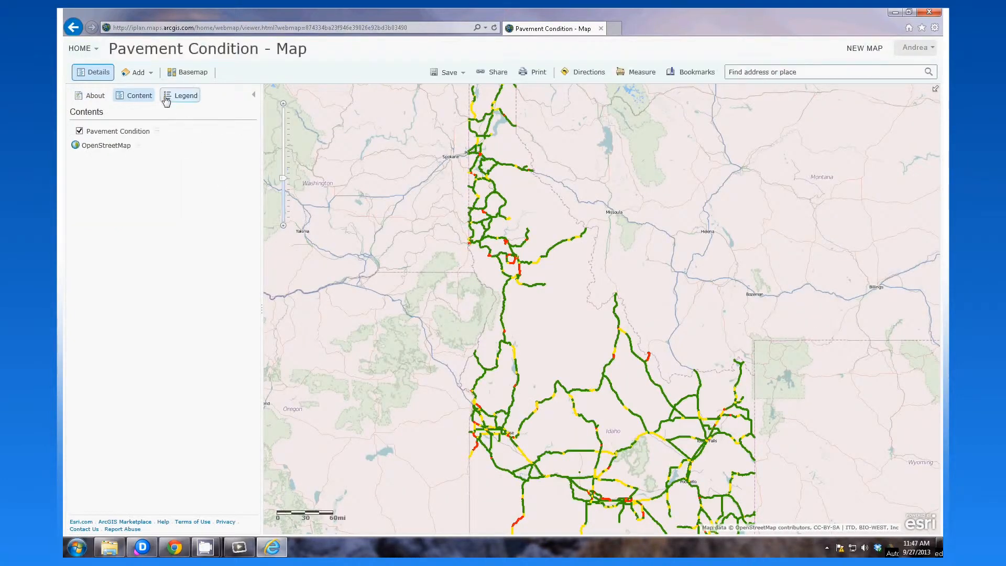
Step: Search My Organization for layers matching "mile point" within the map area
left_click(151, 74)
left_click(142, 92)
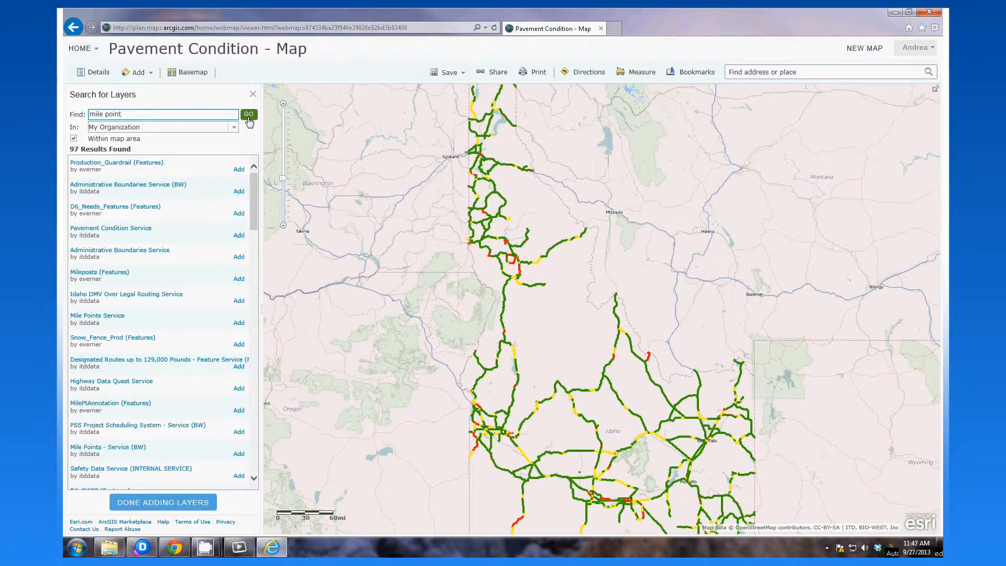
left_click(248, 116)
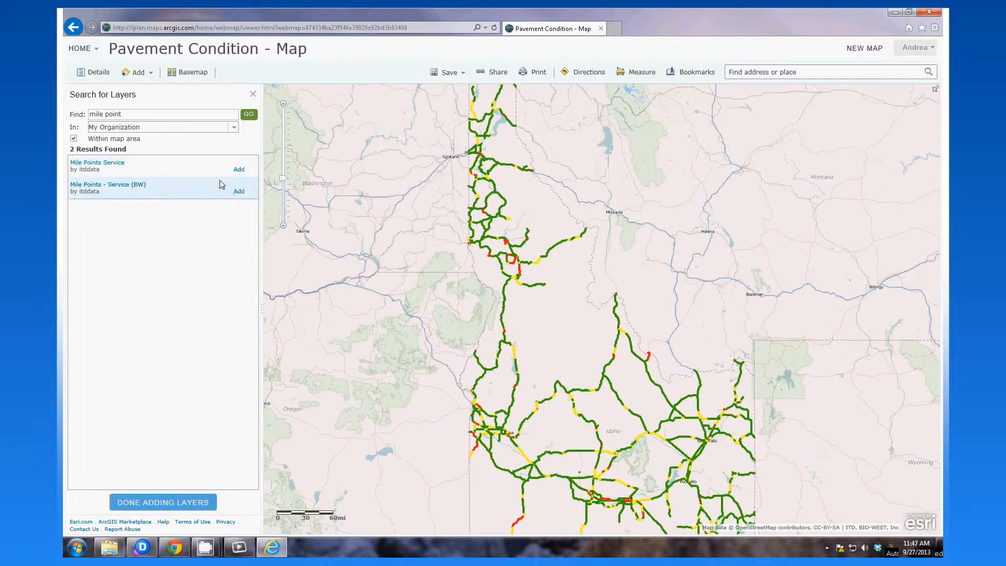
Step: View the item details of the Mile Points Service layer and add it to the current map
left_click(122, 165)
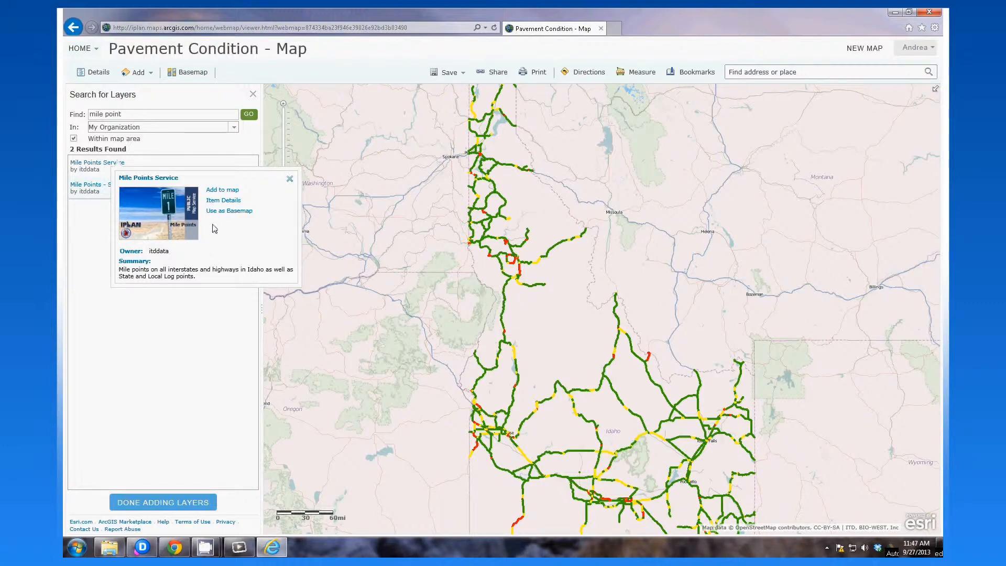
left_click(223, 202)
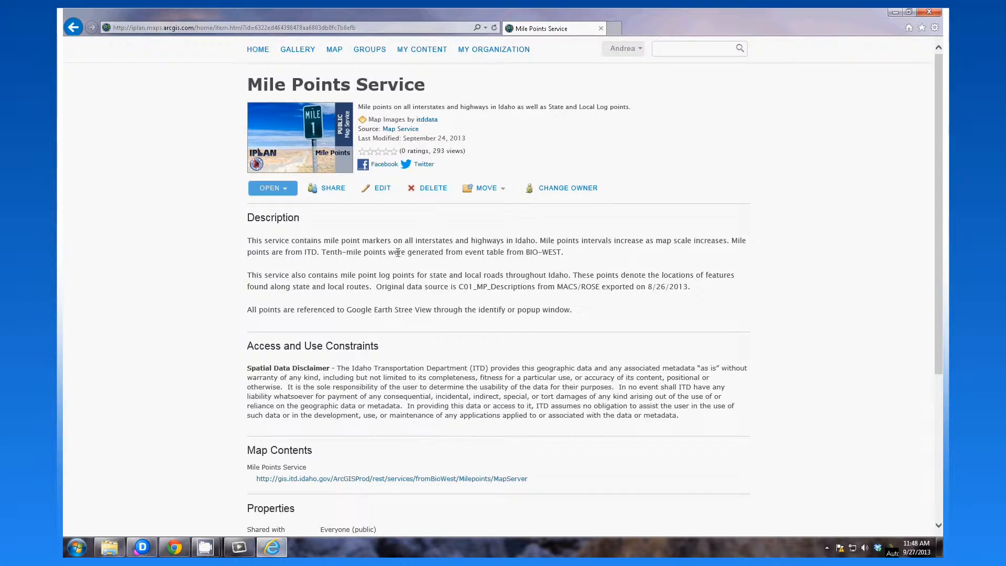
left_click(288, 193)
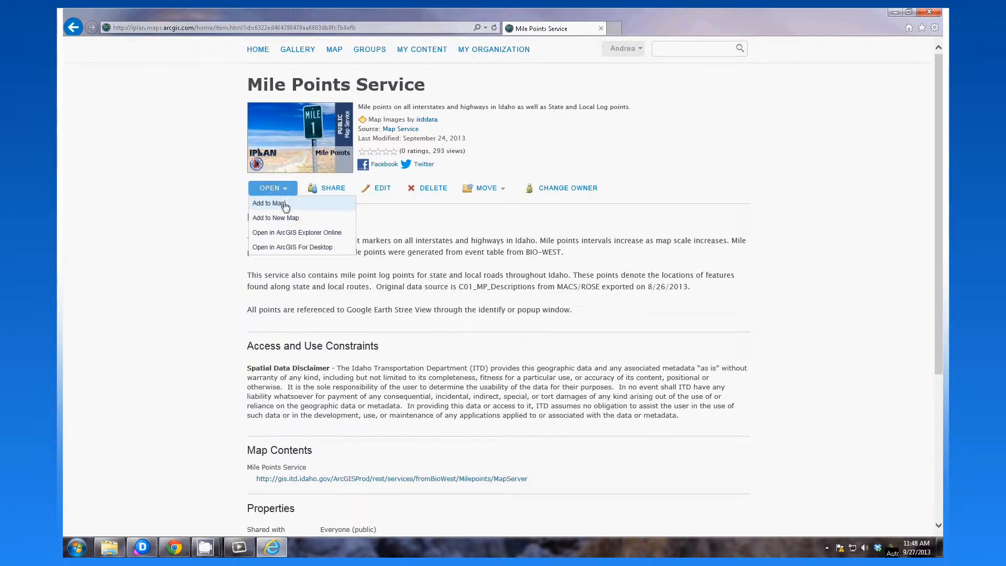
left_click(278, 204)
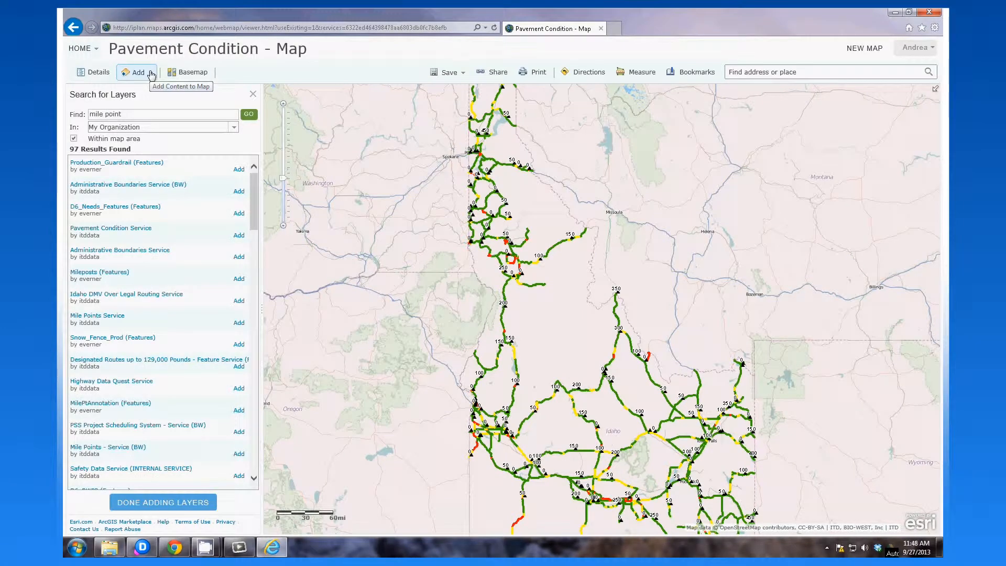
Step: Search ArcGIS Online for "Population" layers and add USA Population Density (Extended Support) to the map
left_click(158, 115)
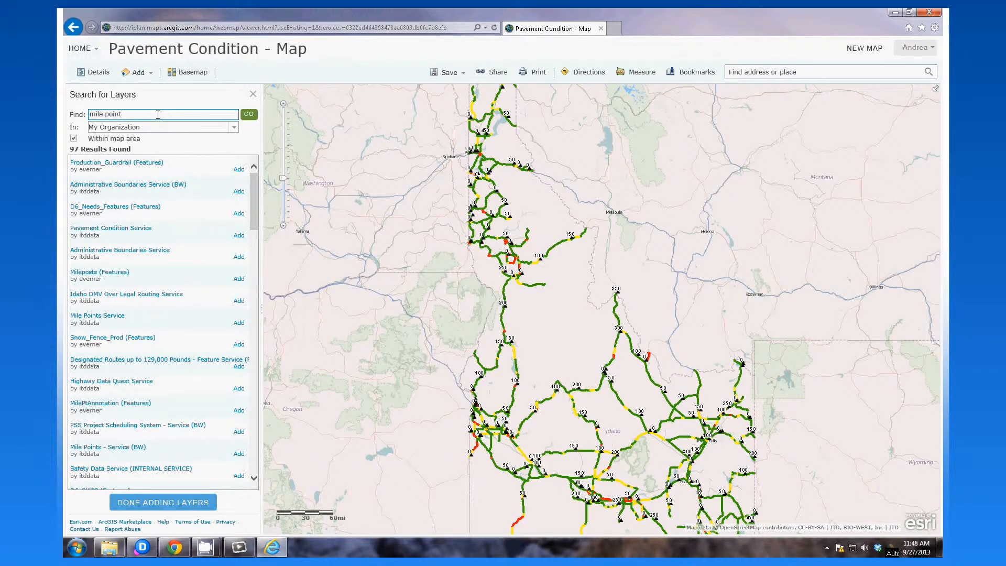
key("BackSpace")
key("BackSpace")
key("BackSpace")
key("BackSpace")
key("BackSpace")
key("BackSpace")
key("BackSpace")
type("Population")
left_click(233, 127)
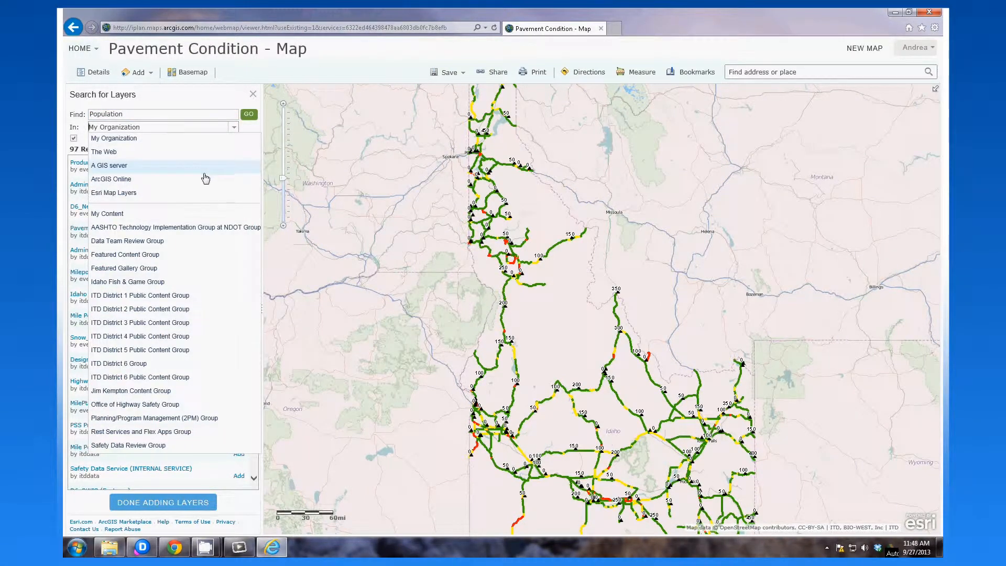
left_click(131, 179)
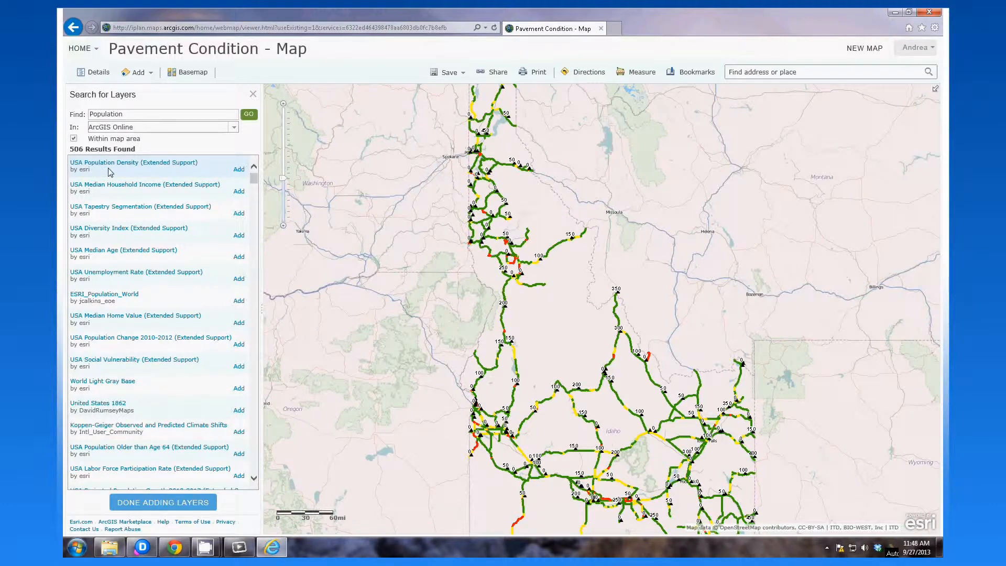
left_click(239, 170)
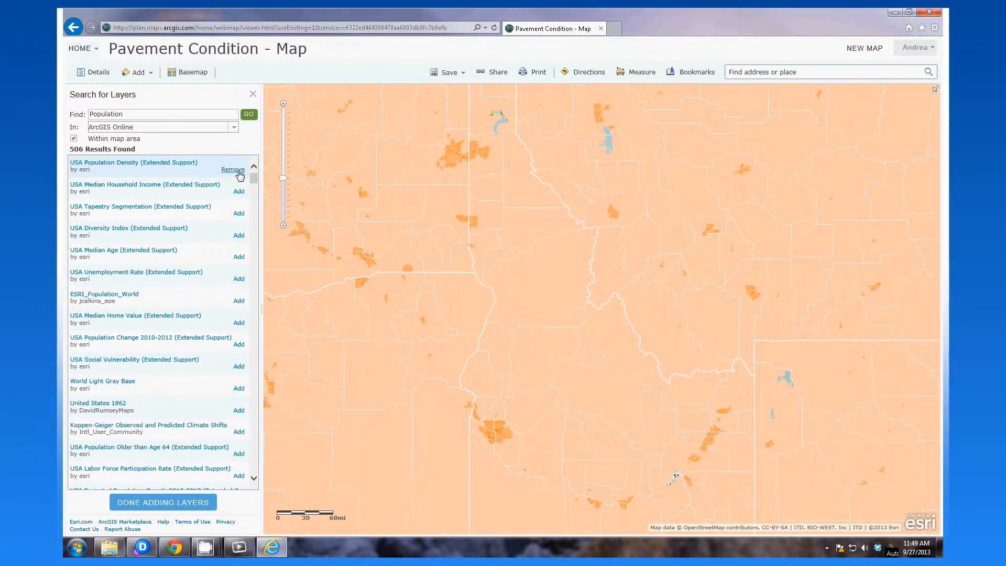
left_click(161, 504)
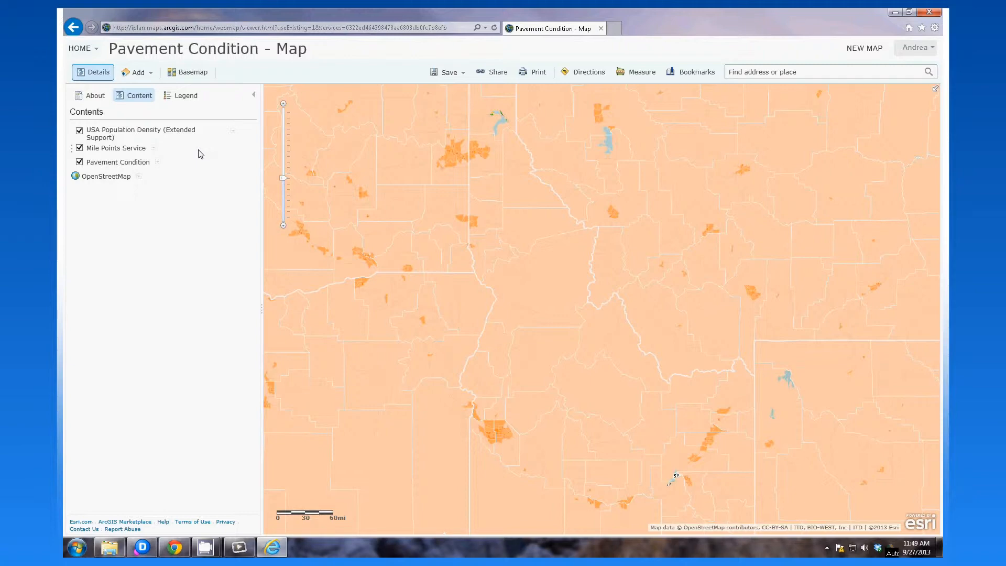
Step: Move the USA Population Density layer below Mile Points Service and Pavement Condition in the layer order
left_click(155, 149)
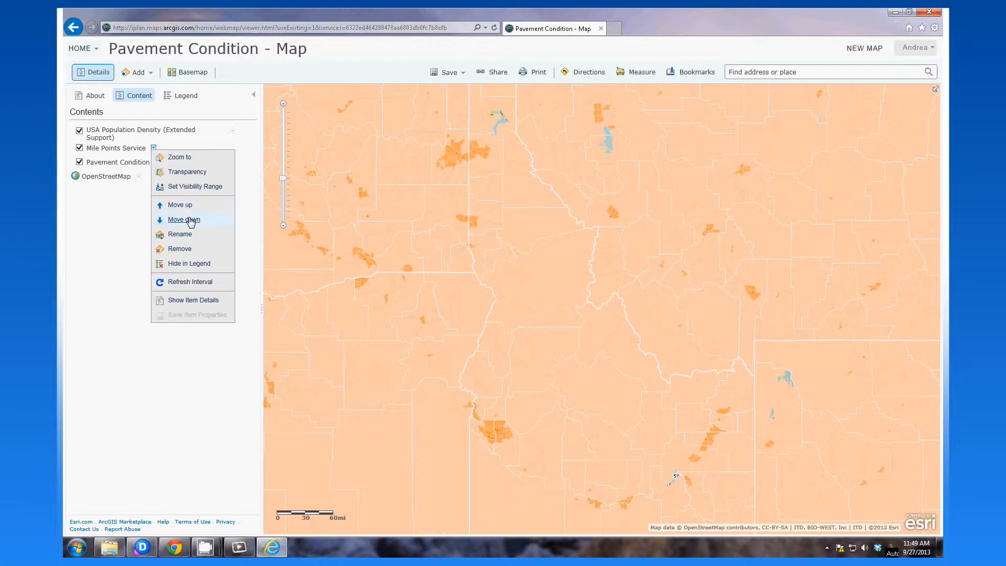
left_click(243, 207)
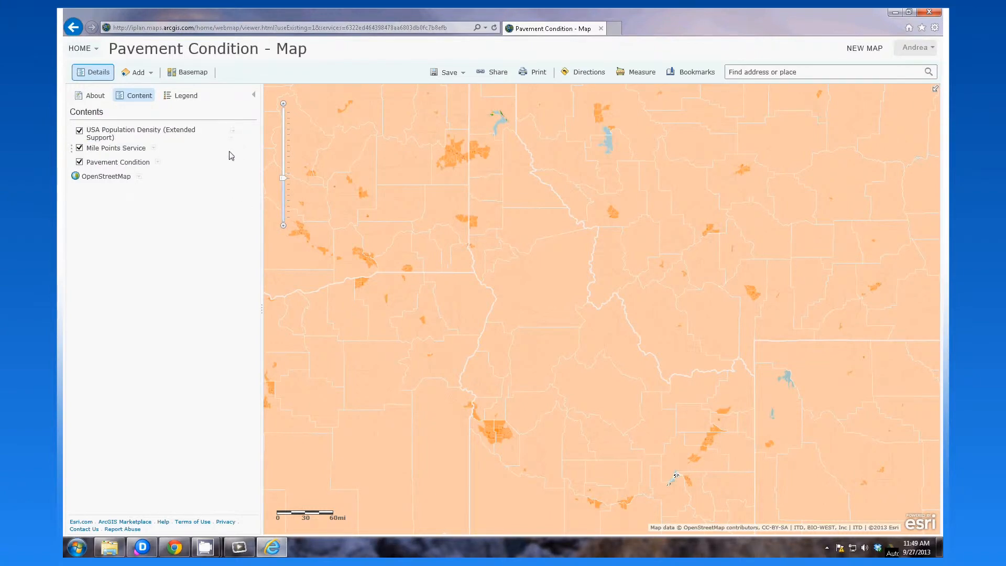
left_click(233, 130)
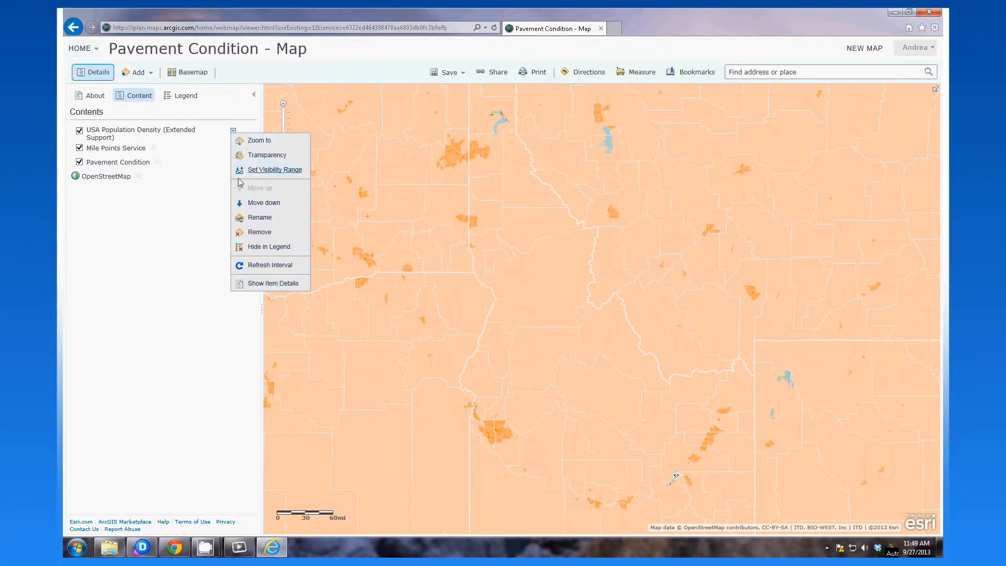
left_click(248, 204)
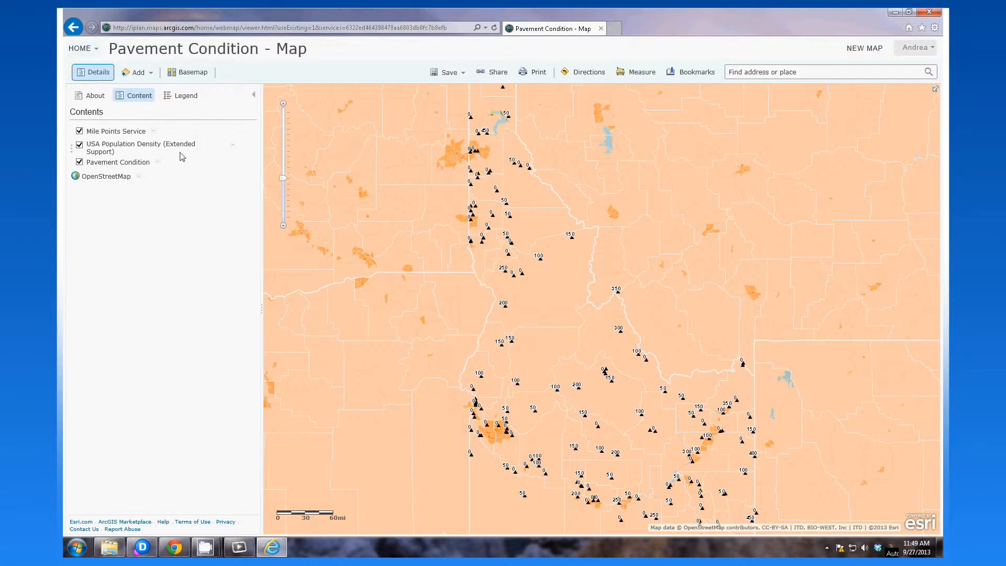
left_click_drag(123, 148, 125, 176)
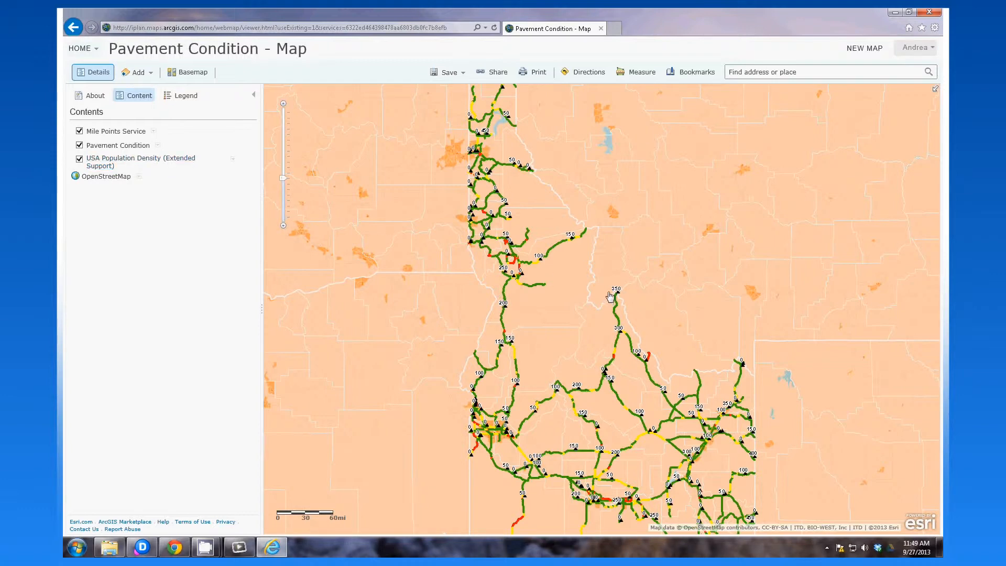
Step: Examine the Overall Pavement Rating pop-up of the yellow road segment on route SH-28
scroll(655, 370, "up", 1)
scroll(654, 370, "up", 2)
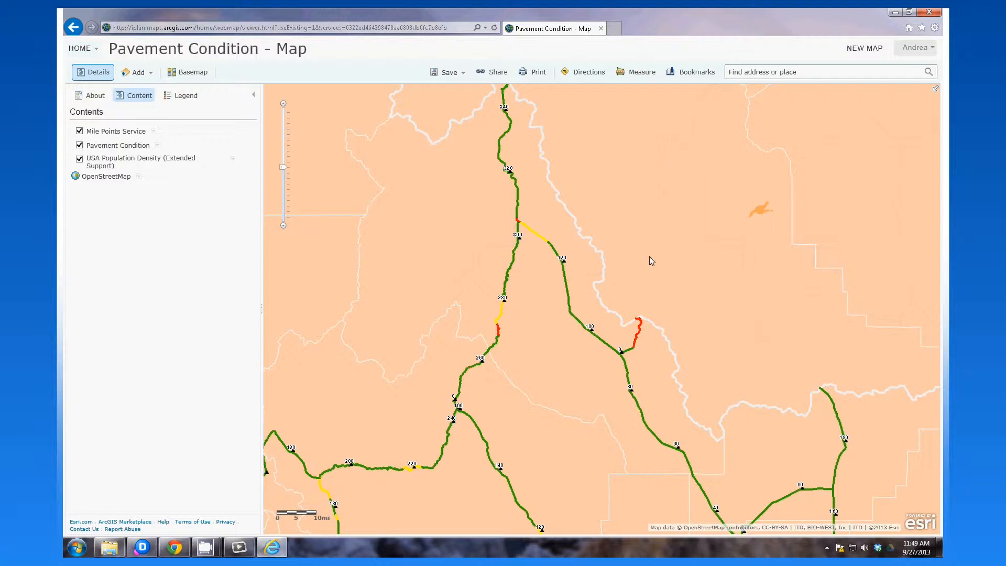
left_click(541, 241)
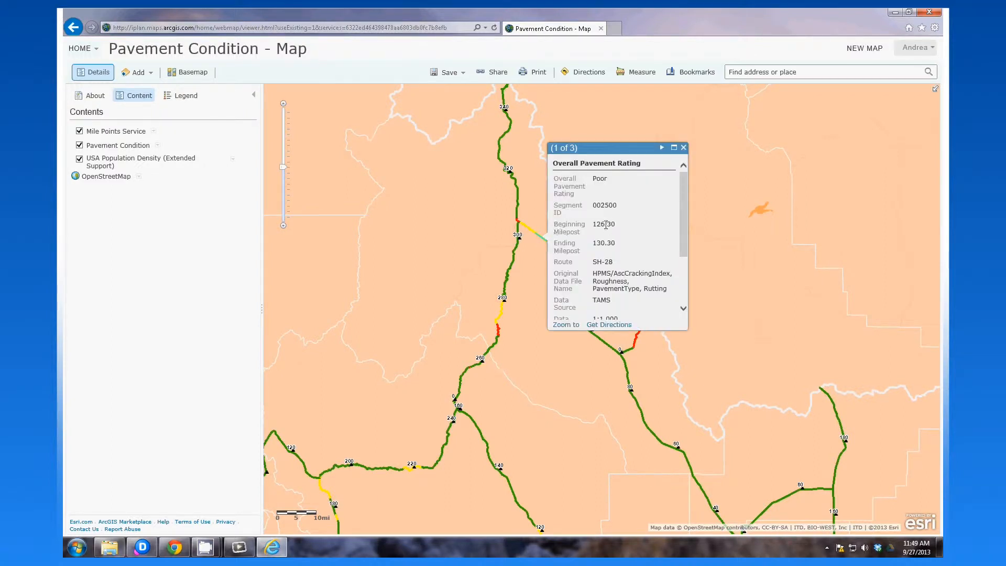
mouse_move(684, 212)
left_mouse_down()
mouse_move(683, 249)
mouse_move(679, 209)
left_mouse_up()
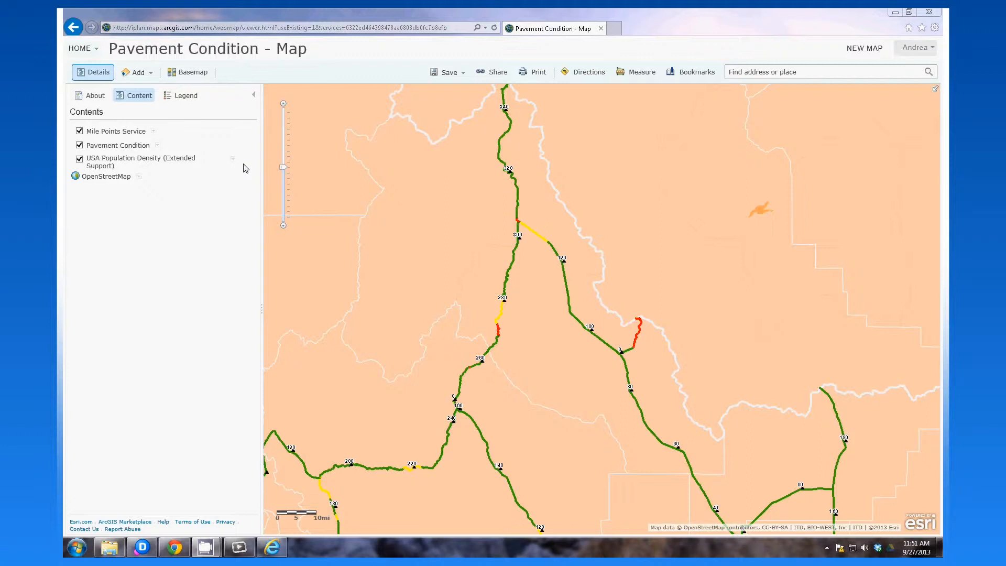
Step: Review the pop-up properties and attribute fields of the Mile Points - 50 Miles sublayer, leaving both without saving
left_click(131, 132)
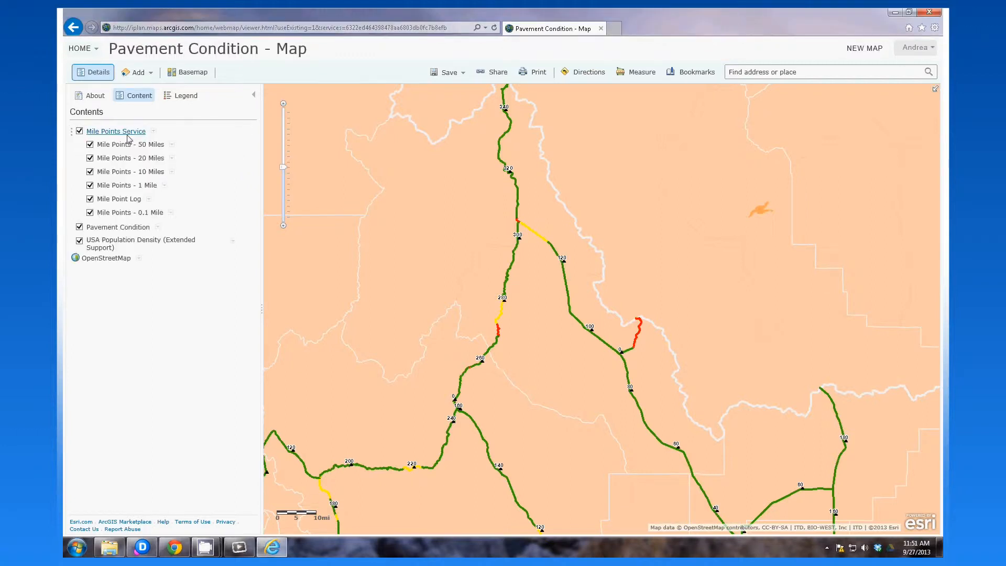
left_click(172, 145)
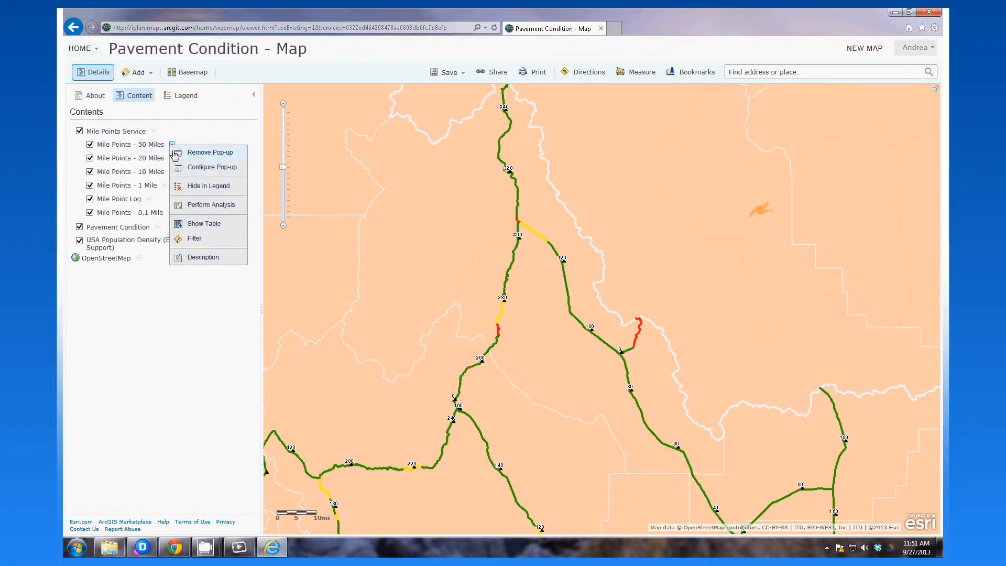
left_click(197, 168)
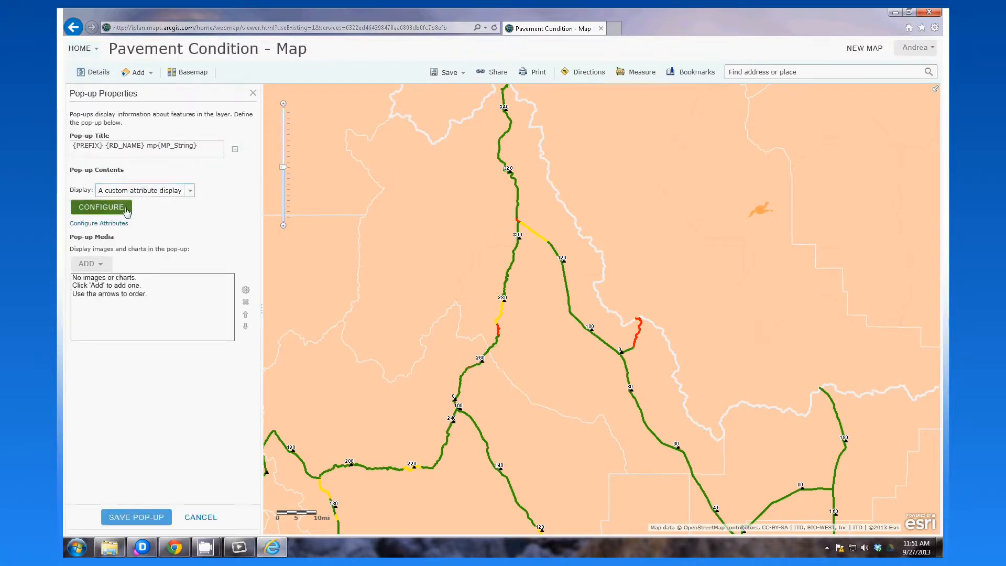
left_click(119, 224)
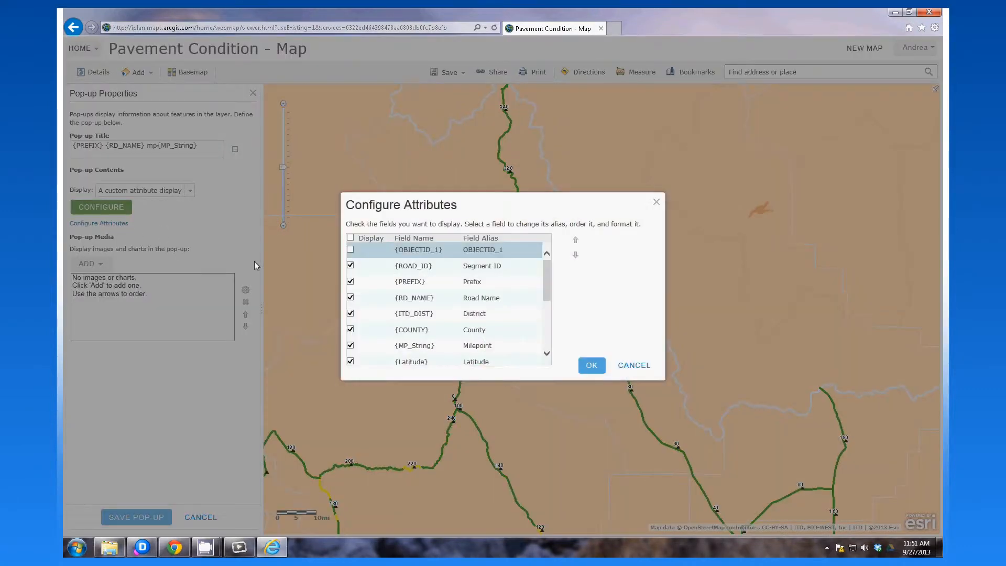
mouse_move(548, 274)
left_mouse_down()
mouse_move(552, 311)
mouse_move(551, 277)
left_mouse_up()
left_click(632, 365)
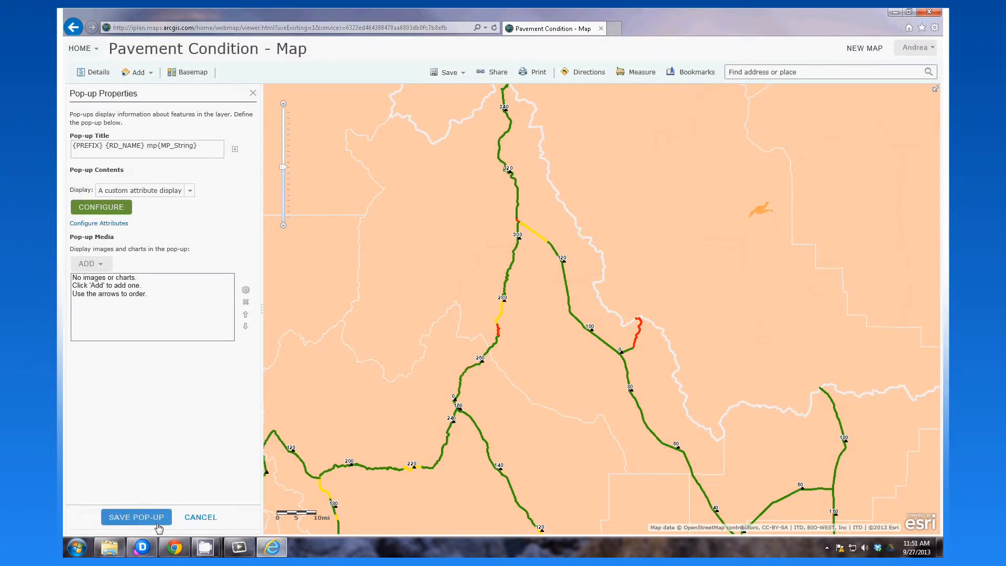
left_click(195, 519)
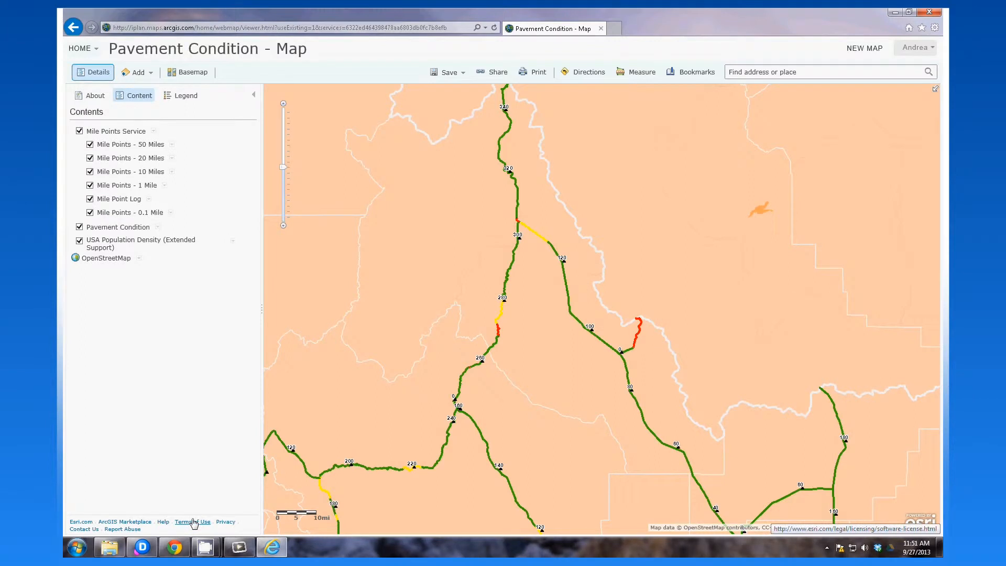
Step: Check the options offered for the Overall Pavement Rating sublayer under Pavement Condition, leaving the Mile Points Service and Pavement Condition sublayers collapsed
left_click(119, 132)
left_click(117, 147)
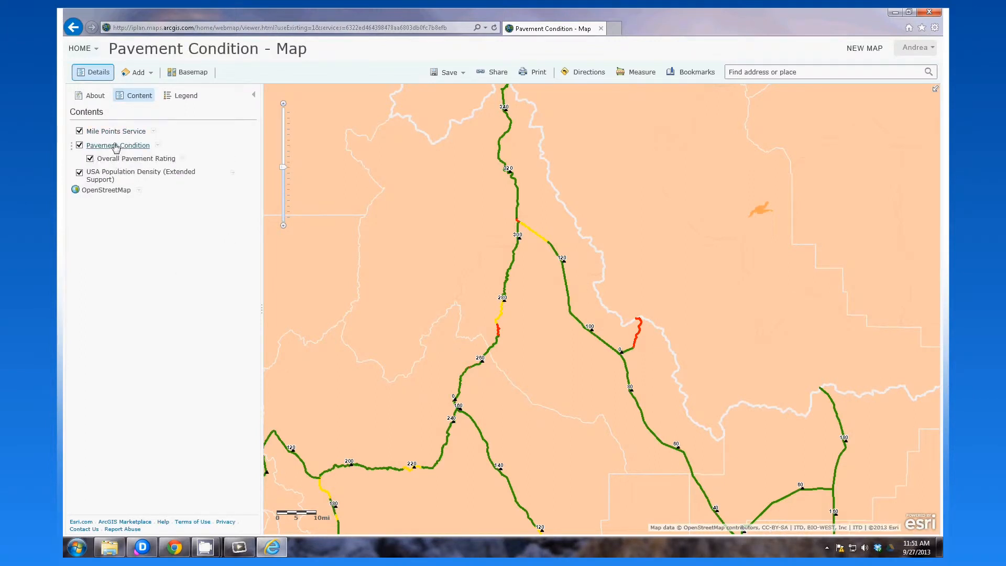
left_click(183, 159)
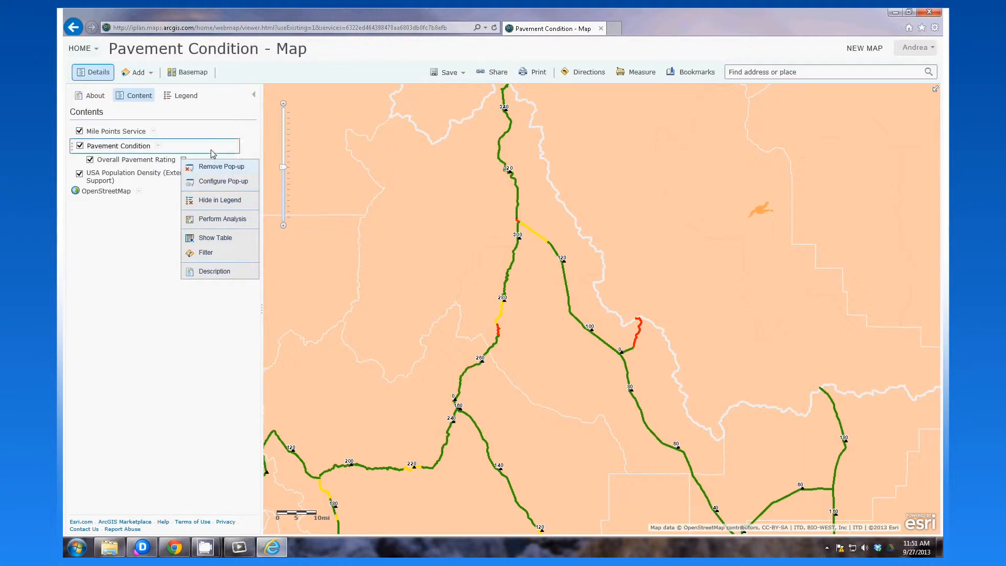
left_click(128, 145)
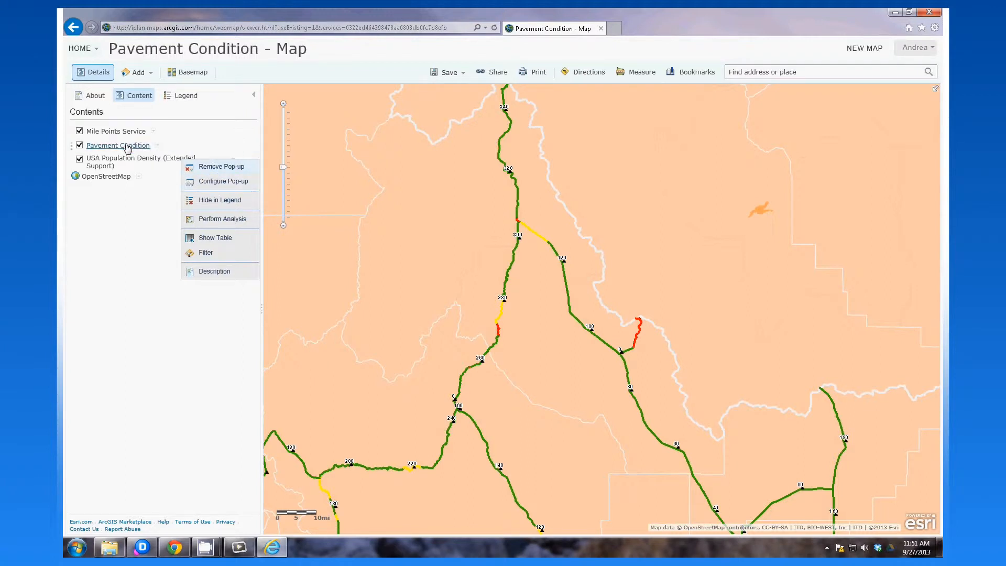
left_click(177, 302)
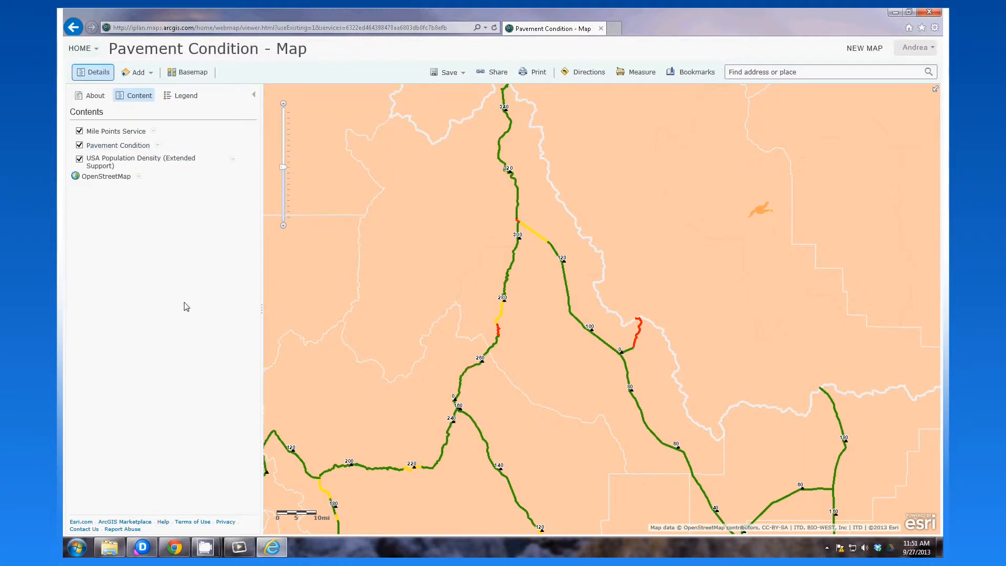
Step: Save the map as a new copy titled Pavement Condition - Map-Copy in the itddata folder, keeping the suggested tags and summary
left_click(465, 73)
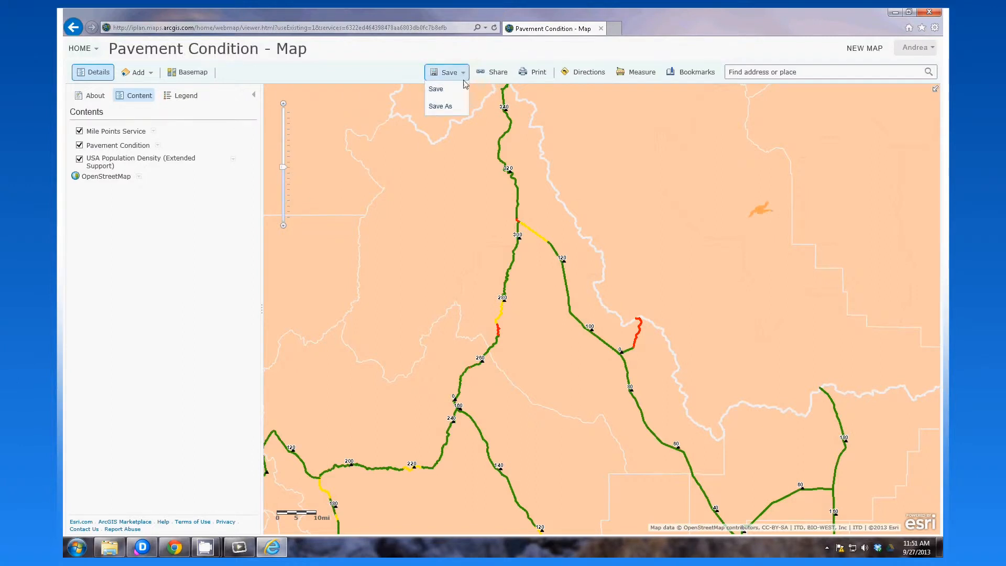
left_click(440, 107)
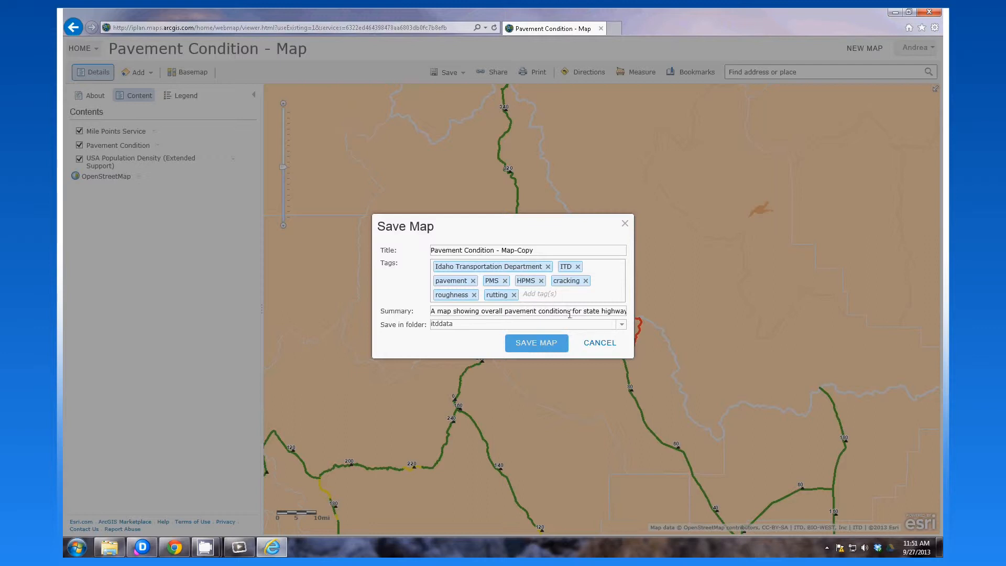
left_click(542, 344)
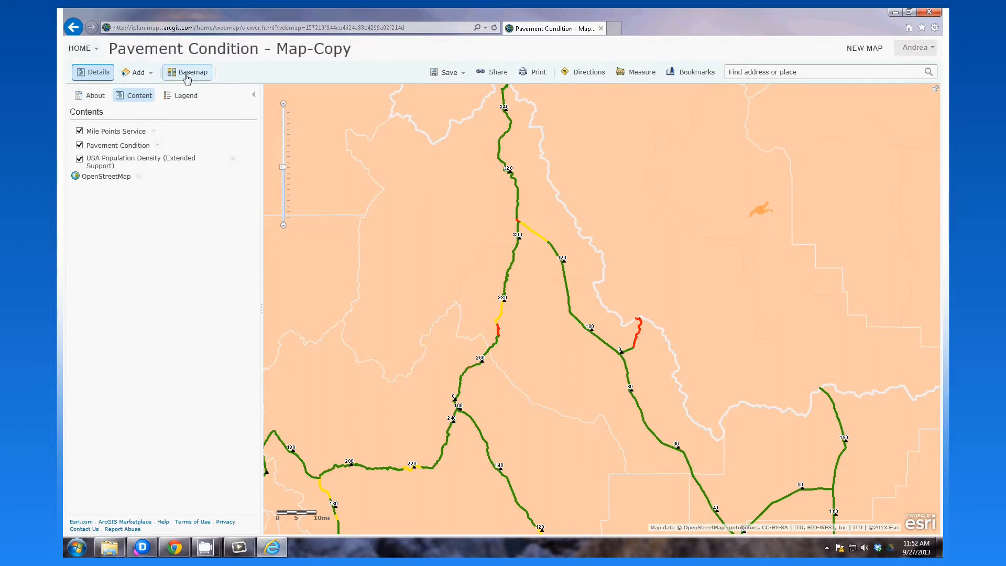
Step: Go to My Content and open the item details of the Pavement Condition - Map-Copy web map
left_click(96, 50)
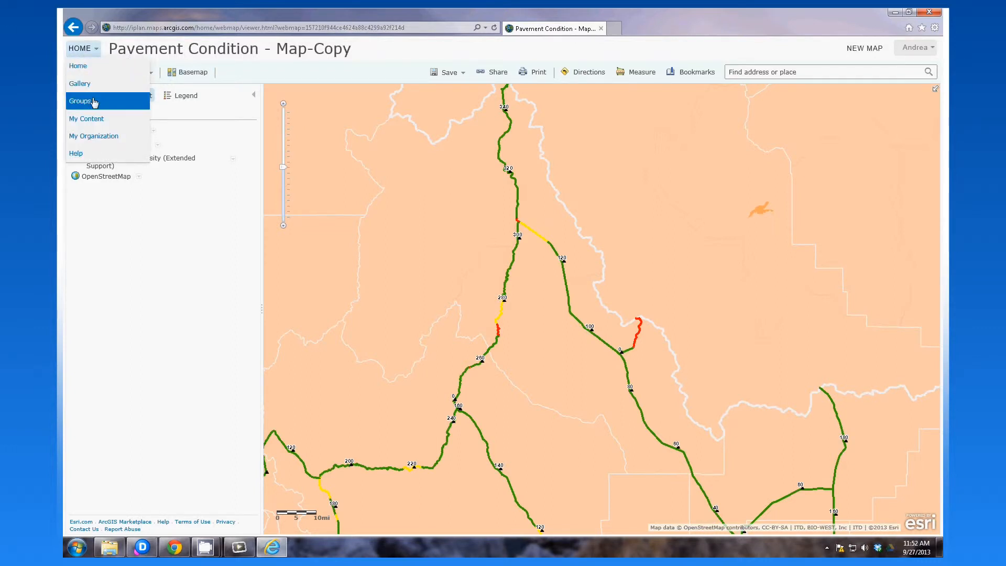
left_click(95, 121)
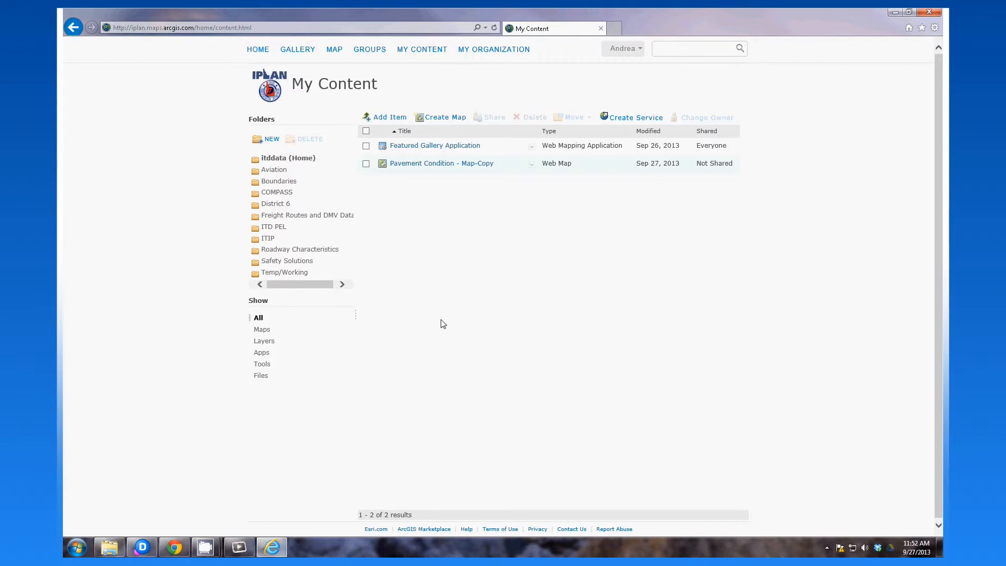
left_click(446, 163)
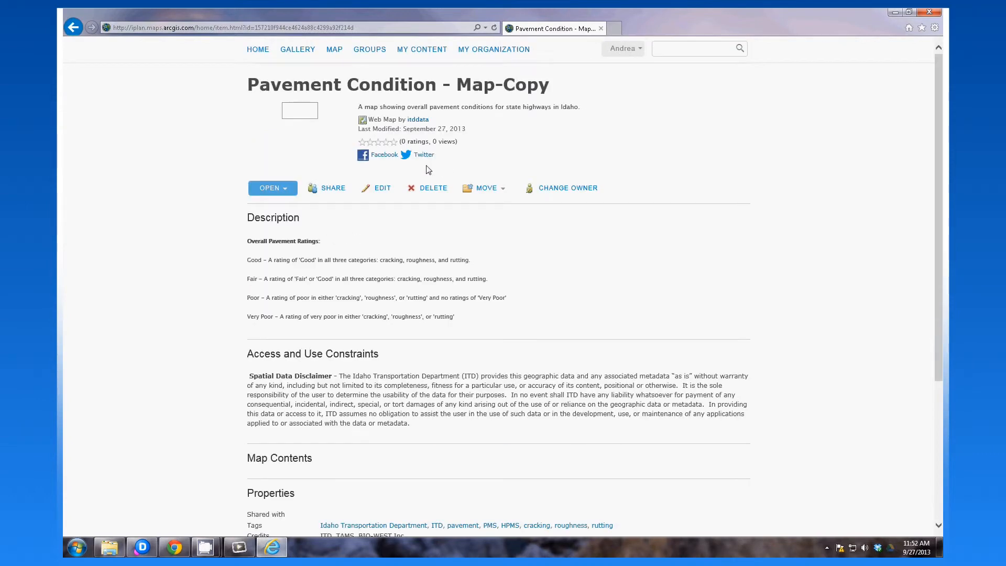
Step: Share the Pavement Condition - Map-Copy item with Everyone (public) and the Data Team Review group
left_click(334, 189)
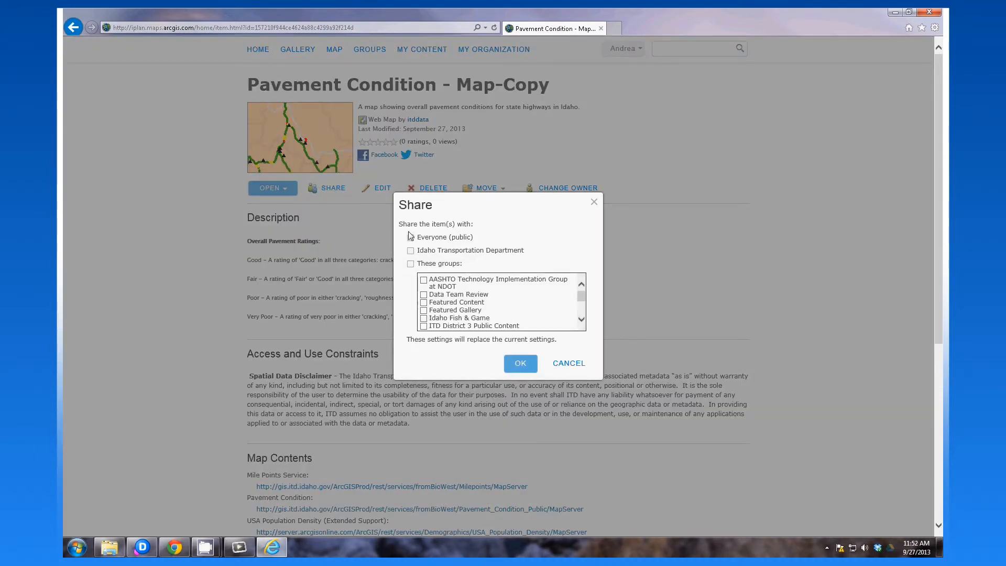
left_click(411, 239)
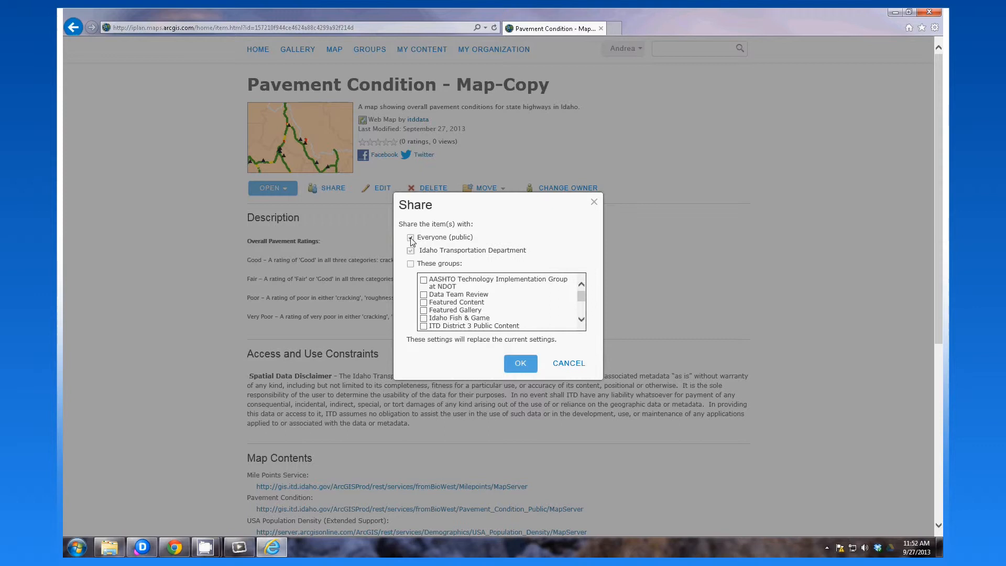
left_click(411, 264)
left_click(423, 295)
left_click(521, 364)
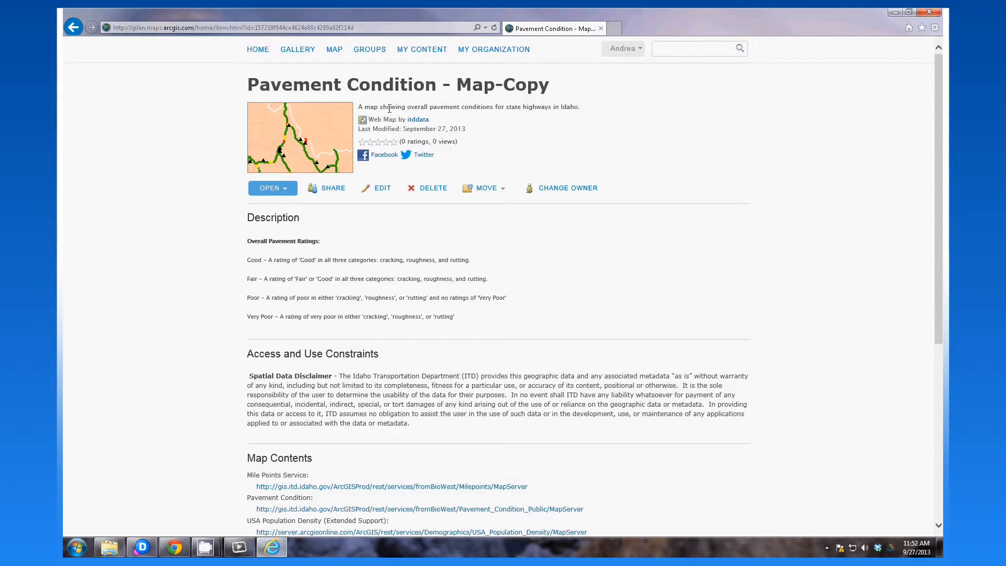
Step: Check the map copy's sharing status in My Content and look over the maps in the Featured Gallery
left_click(402, 52)
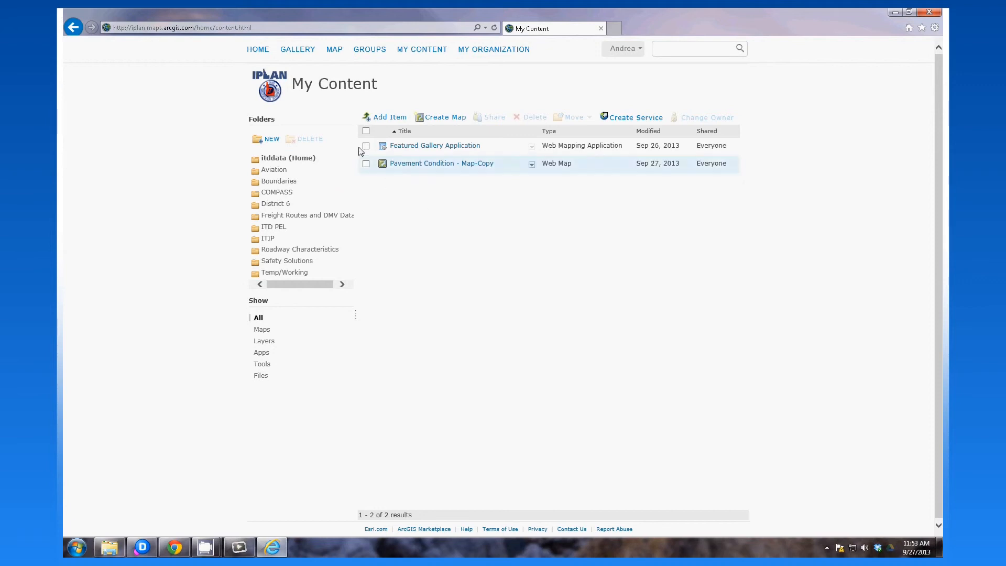
left_click(294, 54)
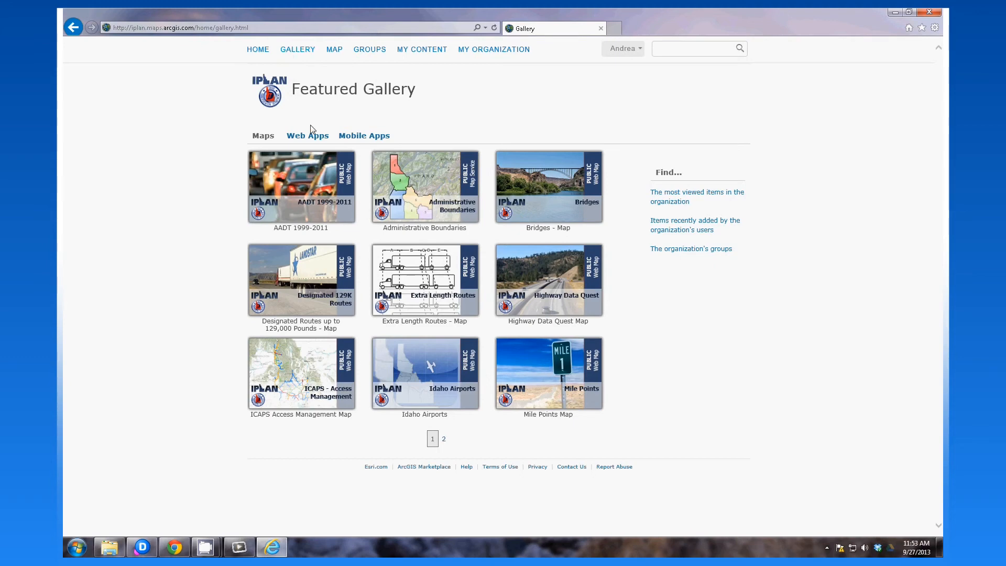
mouse_move(419, 267)
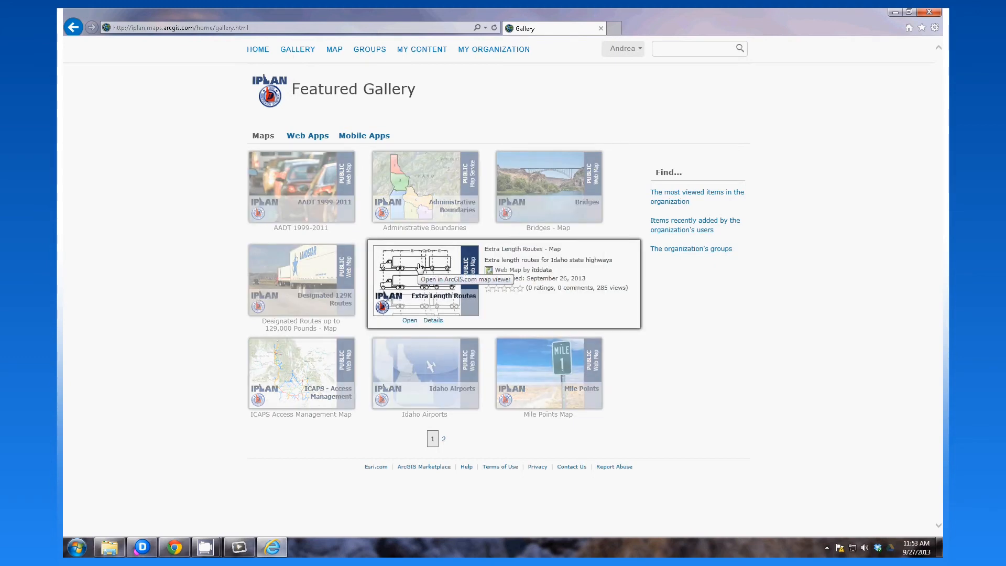